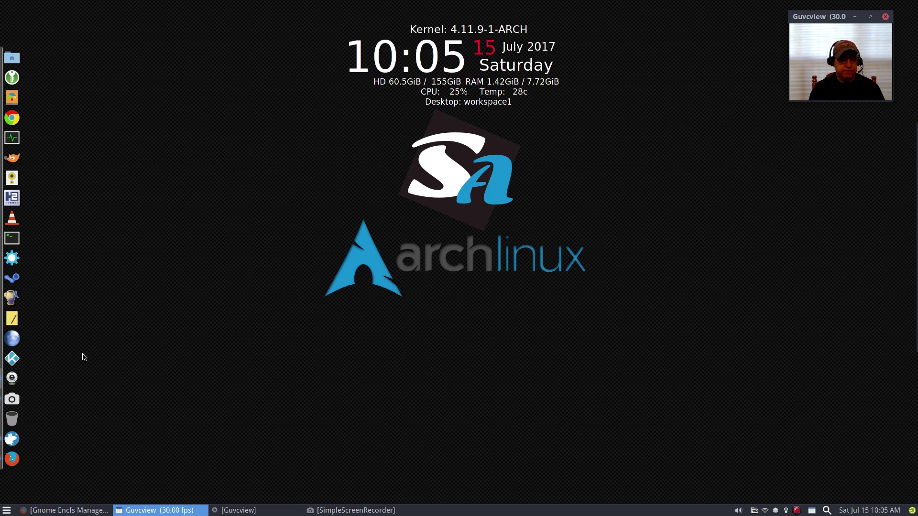
# - Browse the full list of installed applications in the desktop's application launcher
pyautogui.click(5, 512)
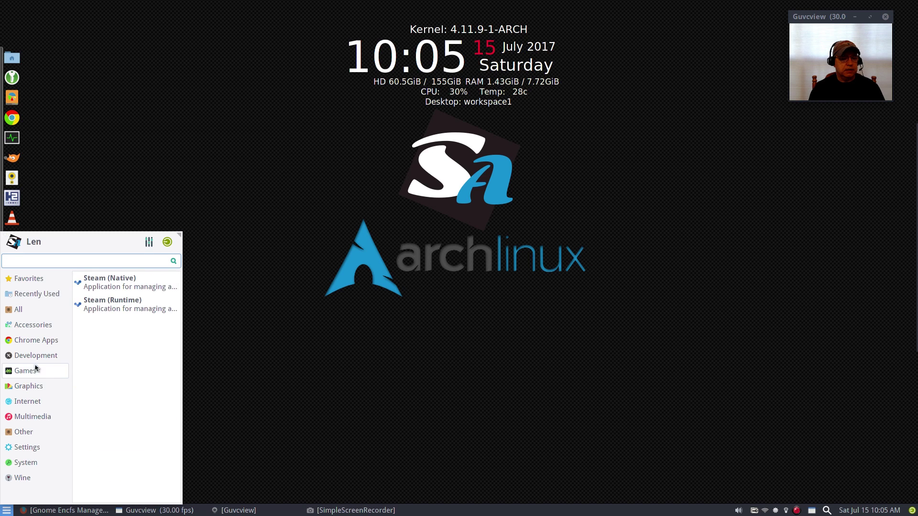
pyautogui.moveTo(29, 309)
pyautogui.scroll(-20, 147, 377)
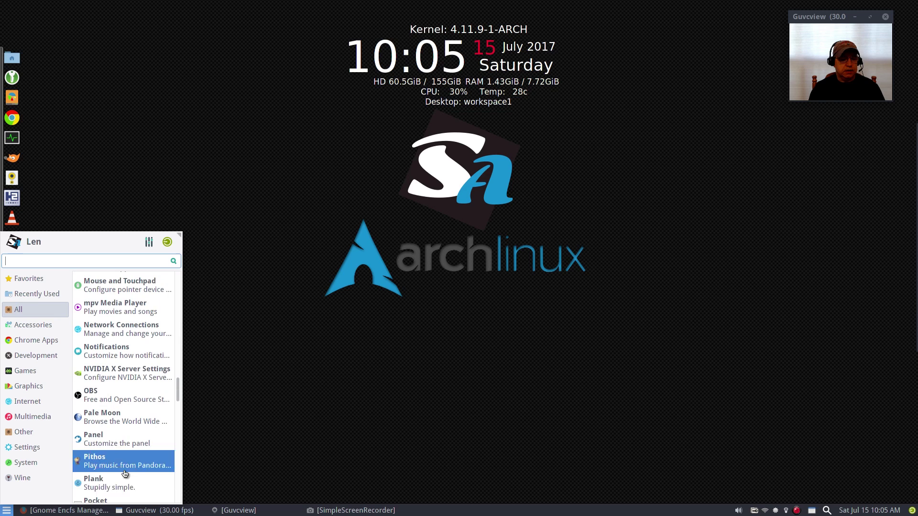
pyautogui.click(322, 394)
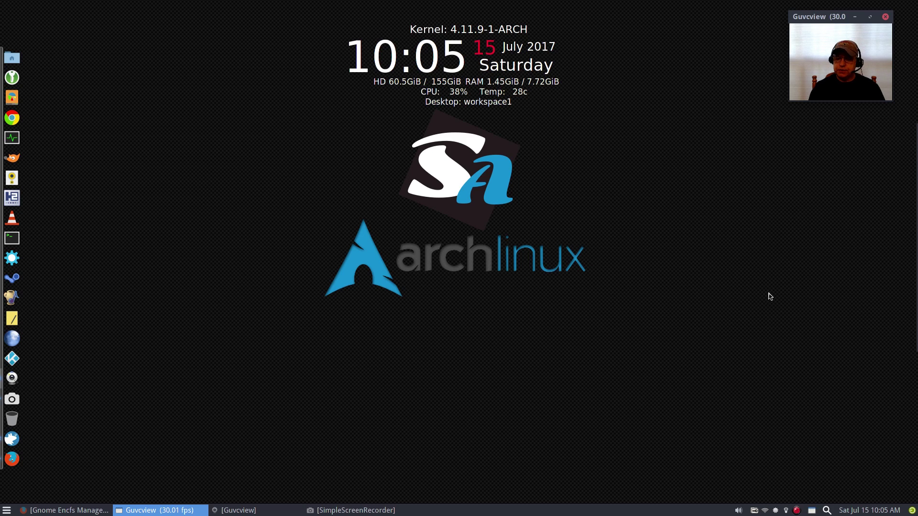
pyautogui.moveTo(910, 246)
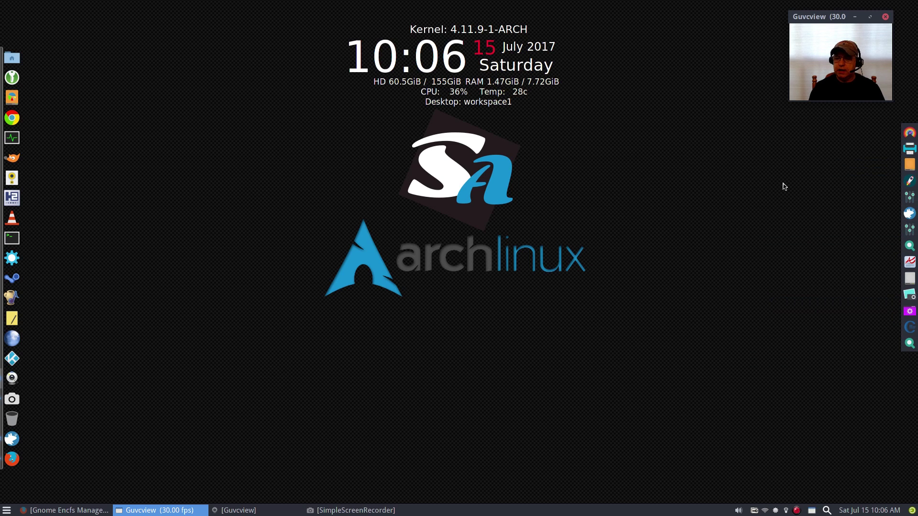
pyautogui.moveTo(913, 197)
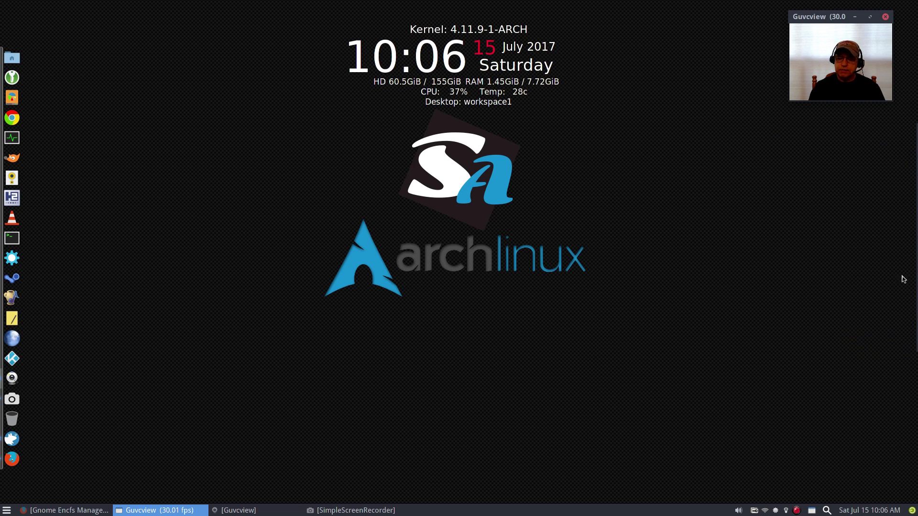
pyautogui.moveTo(916, 266)
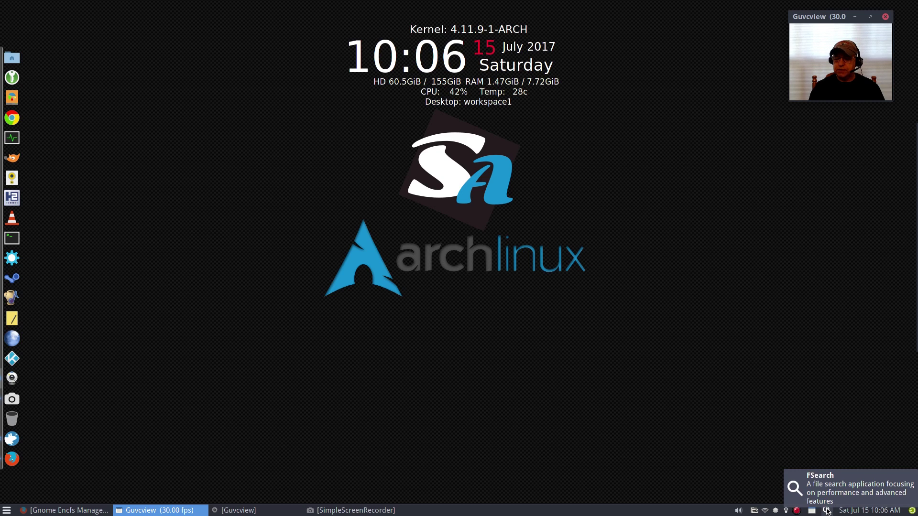
# - Launch FSearch, move its window lower on the desktop and search for "arch"
pyautogui.click(827, 511)
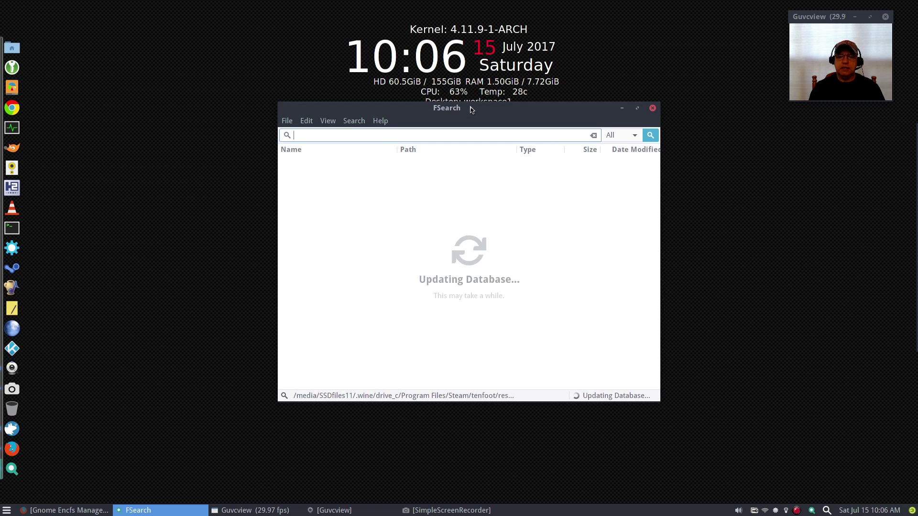
pyautogui.moveTo(471, 110); pyautogui.dragTo(453, 167)
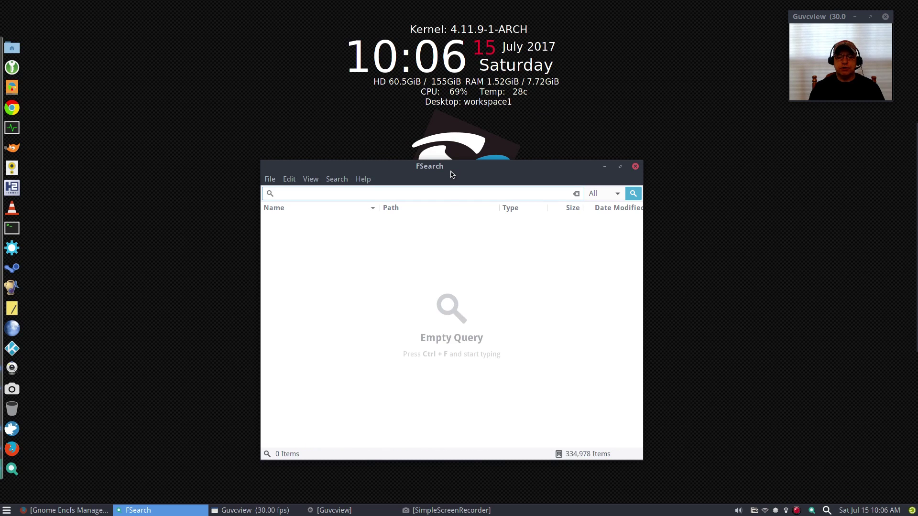
pyautogui.click(311, 194)
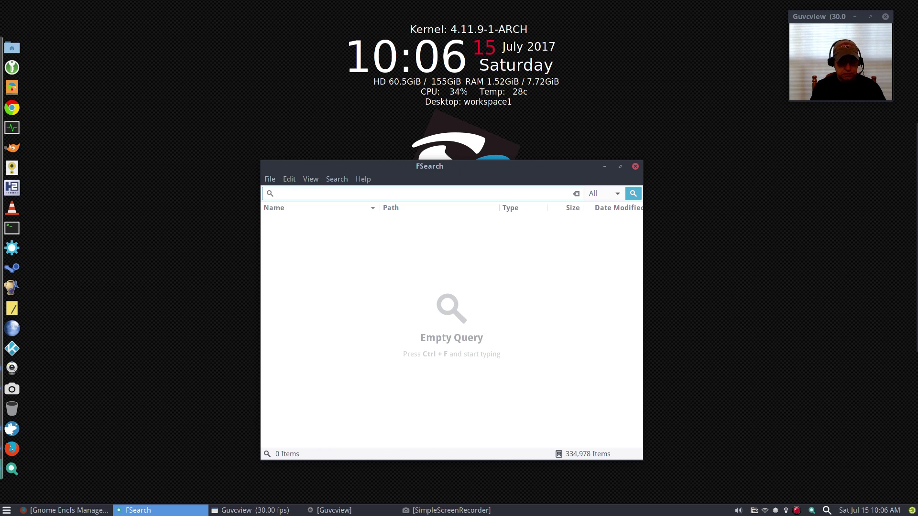
pyautogui.write('arch')
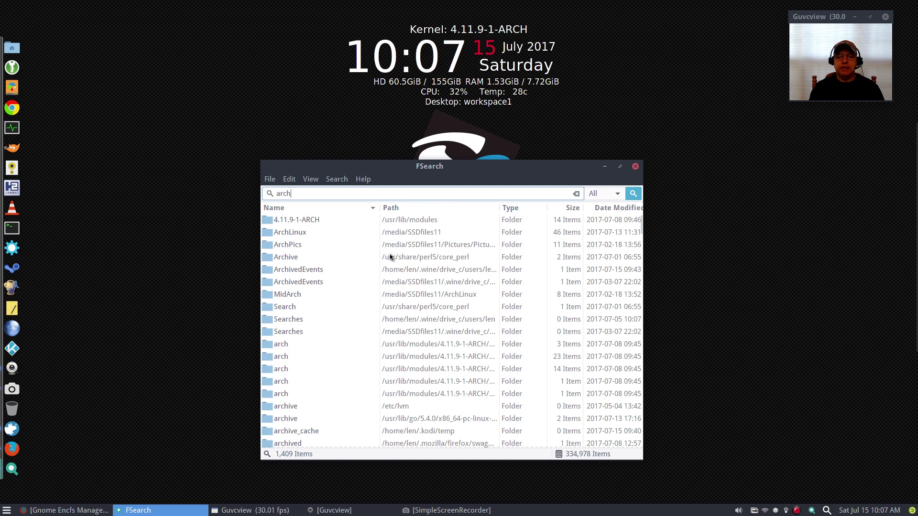
# - Review the folders included in the FSearch database in its preferences, leaving them without changes
pyautogui.click(335, 182)
pyautogui.moveTo(308, 177)
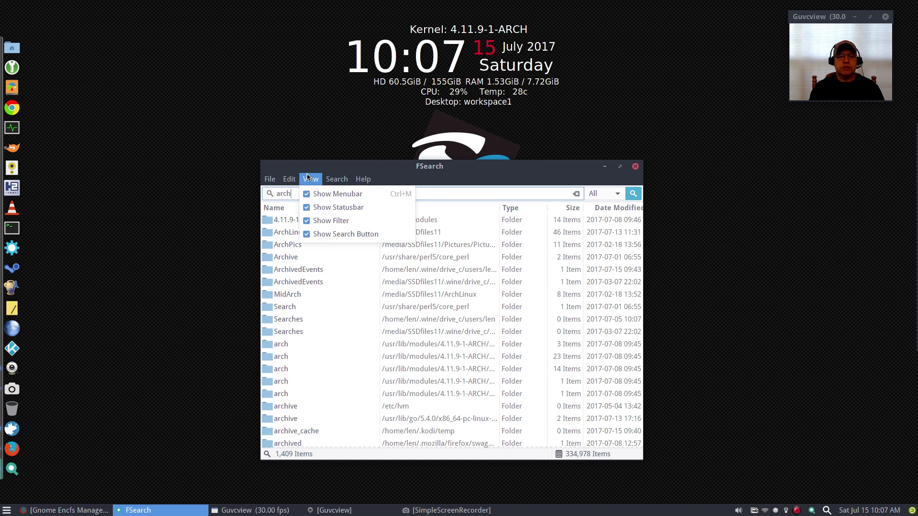
pyautogui.click(297, 248)
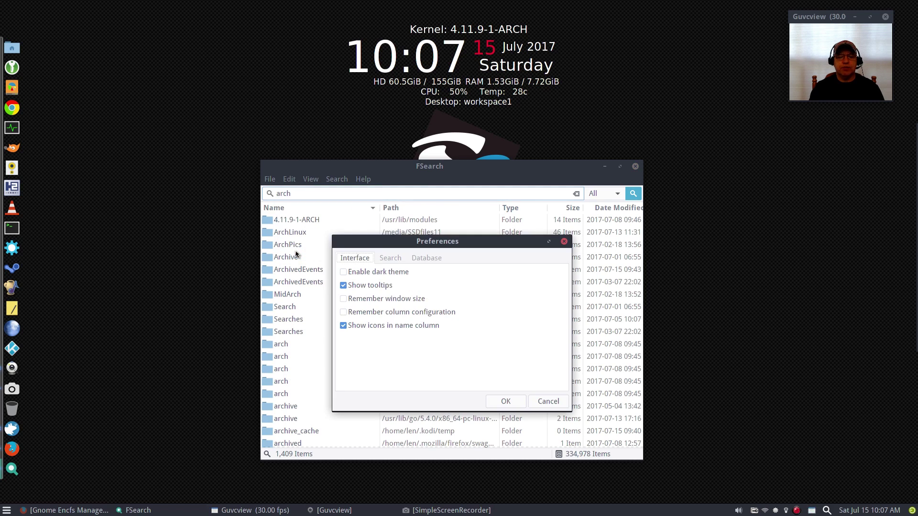
pyautogui.click(426, 259)
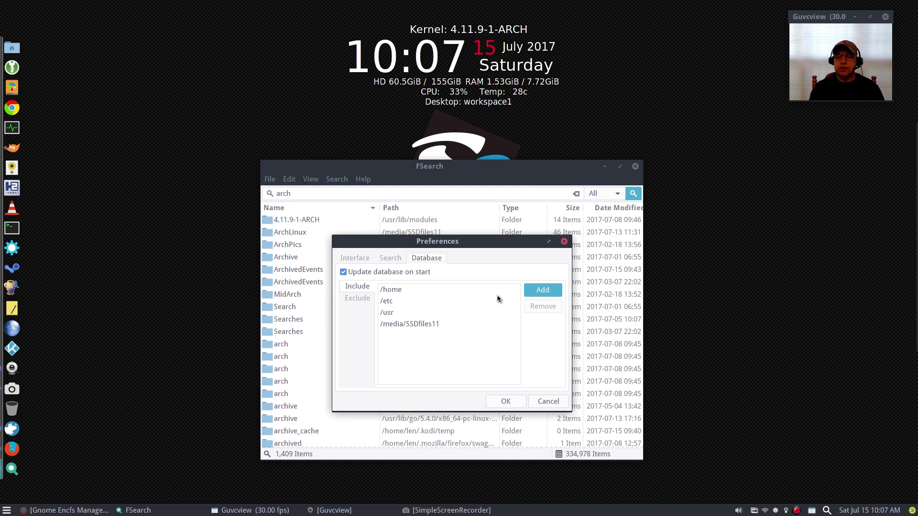
pyautogui.click(547, 401)
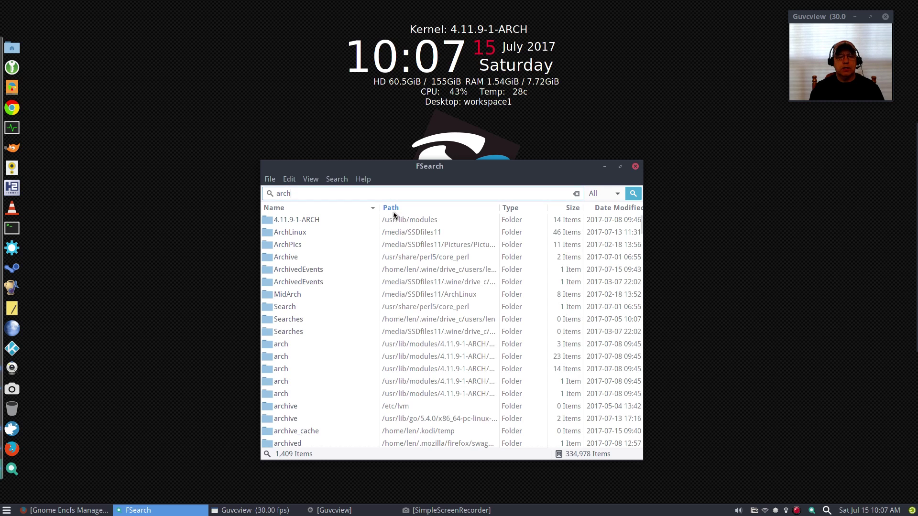
# - Replace the FSearch query with "pictures", look over the matches and close FSearch
pyautogui.press('BackSpace')
pyautogui.press('BackSpace')
pyautogui.press('BackSpace')
pyautogui.press('BackSpace')
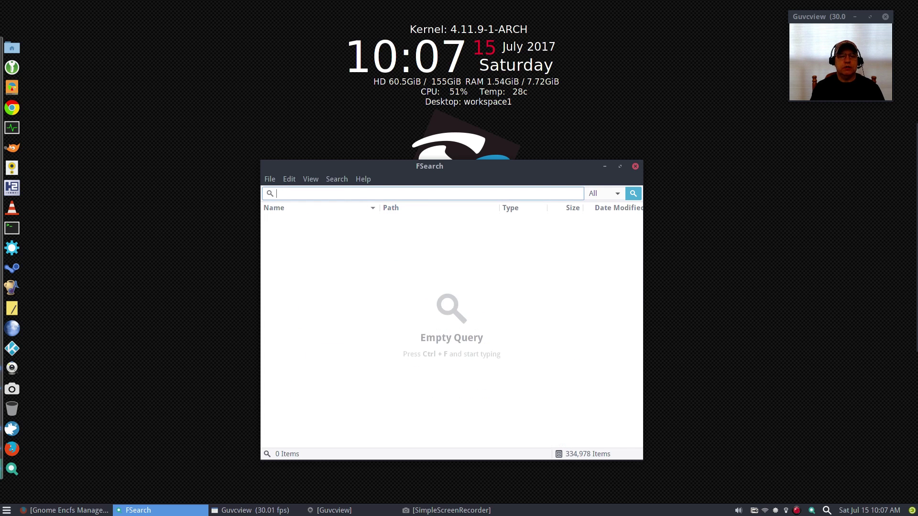
pyautogui.write('pict')
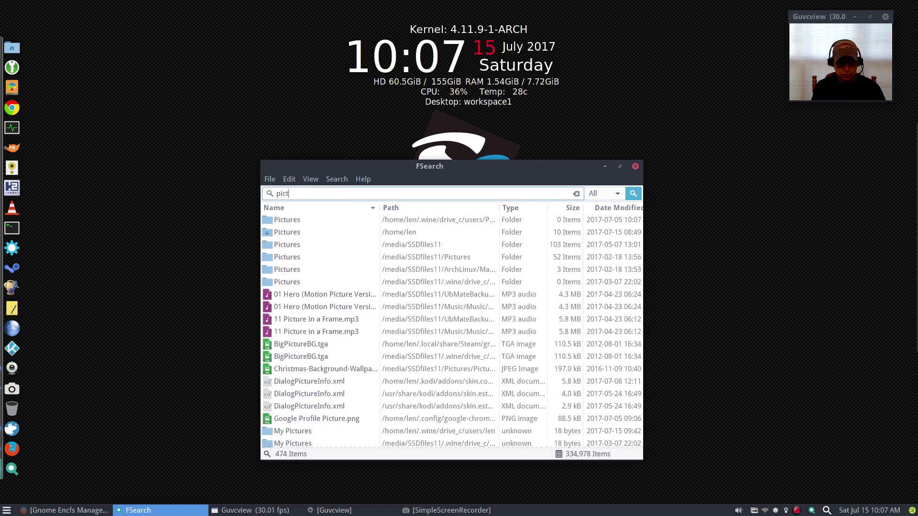
pyautogui.write('ures')
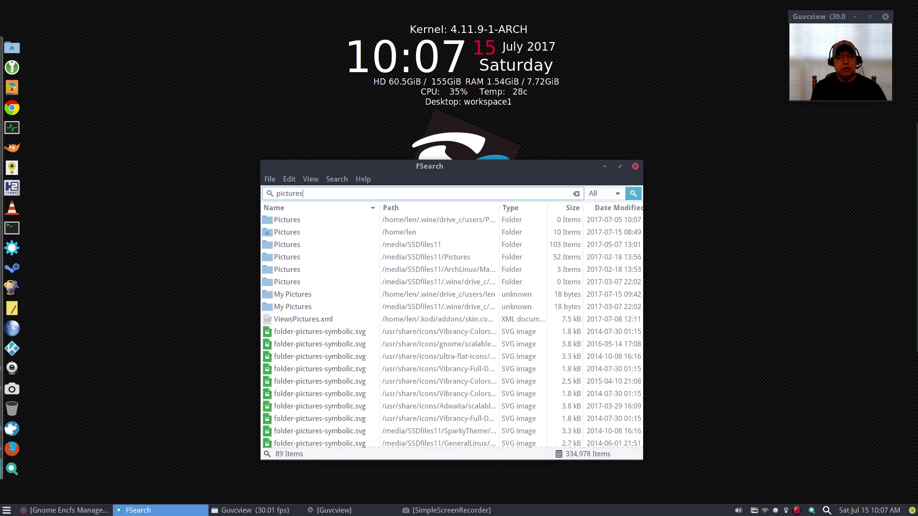
pyautogui.click(636, 167)
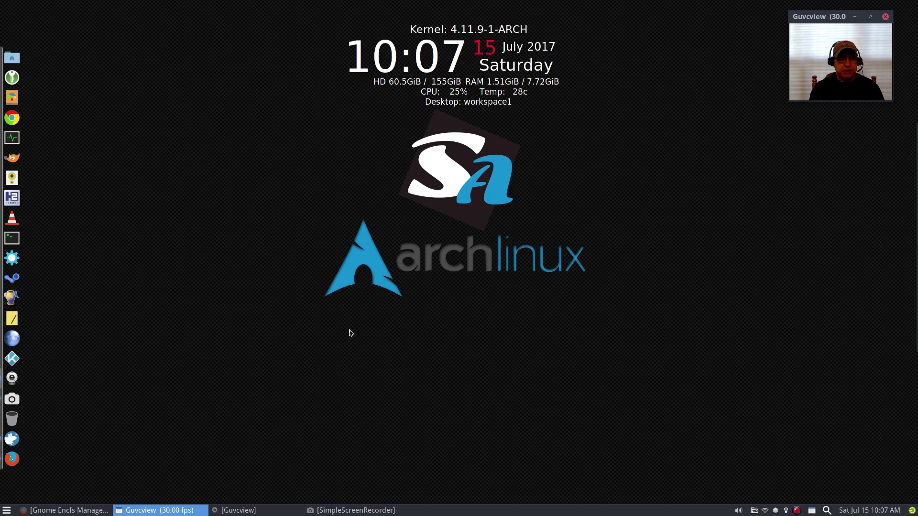
# - Launch SwagArch Settings Manager, authenticate with the account password, look over its system and hardware settings, and quit it
pyautogui.moveTo(917, 287)
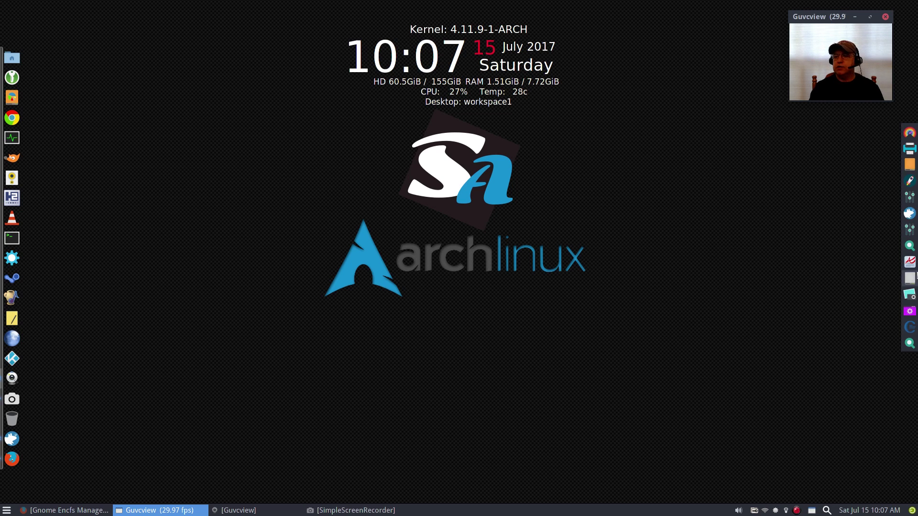
pyautogui.click(913, 229)
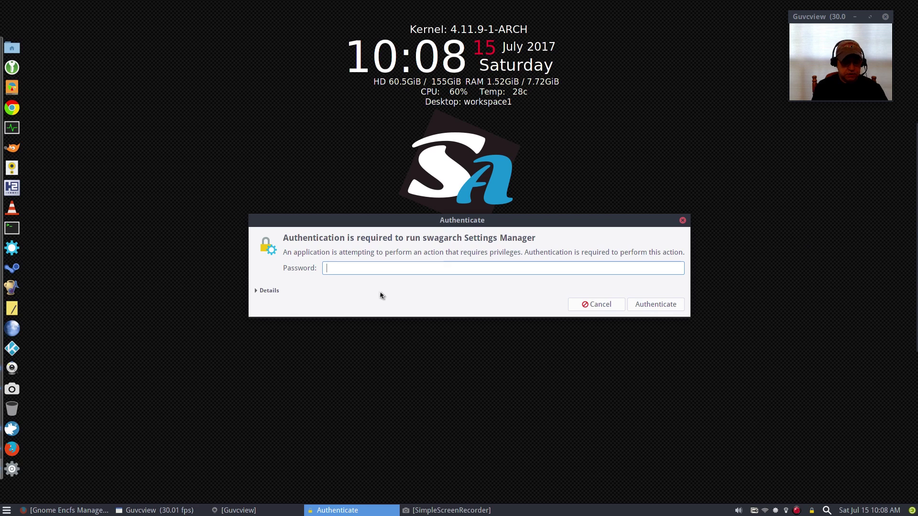
pyautogui.press('Return')
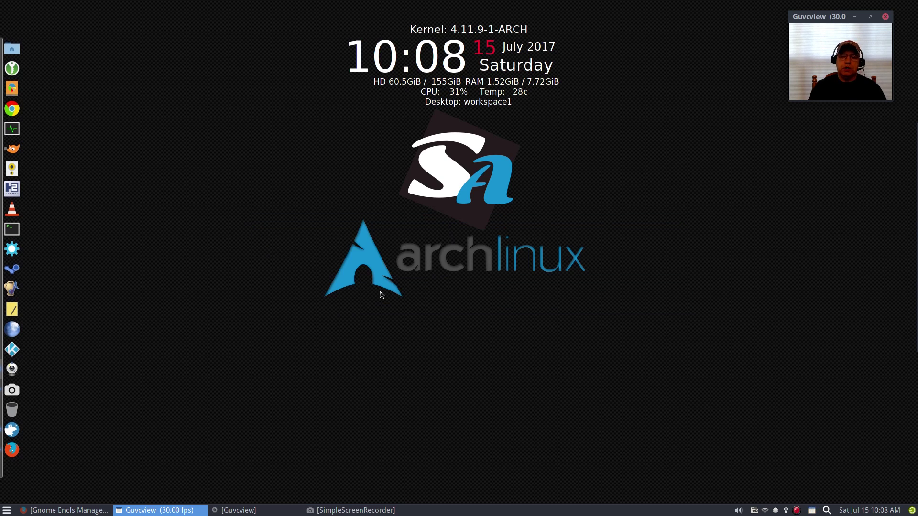
pyautogui.moveTo(442, 147); pyautogui.dragTo(447, 169)
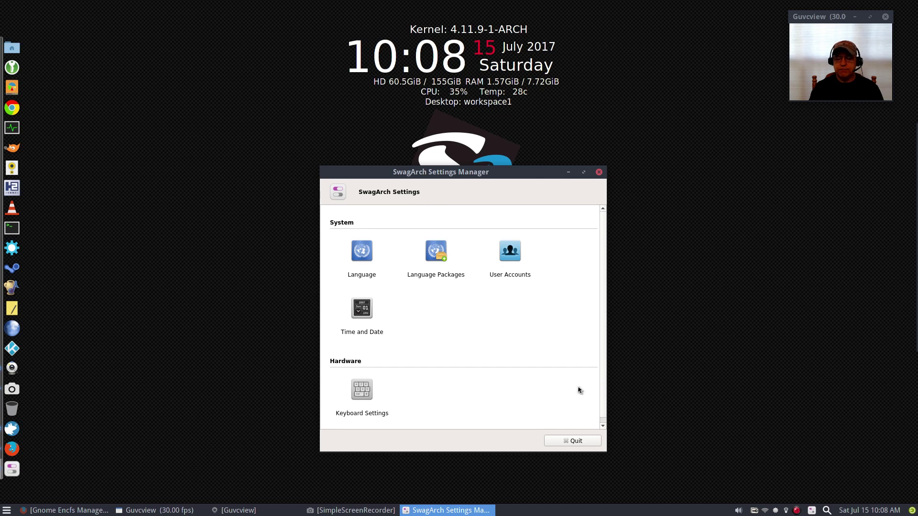
pyautogui.click(576, 442)
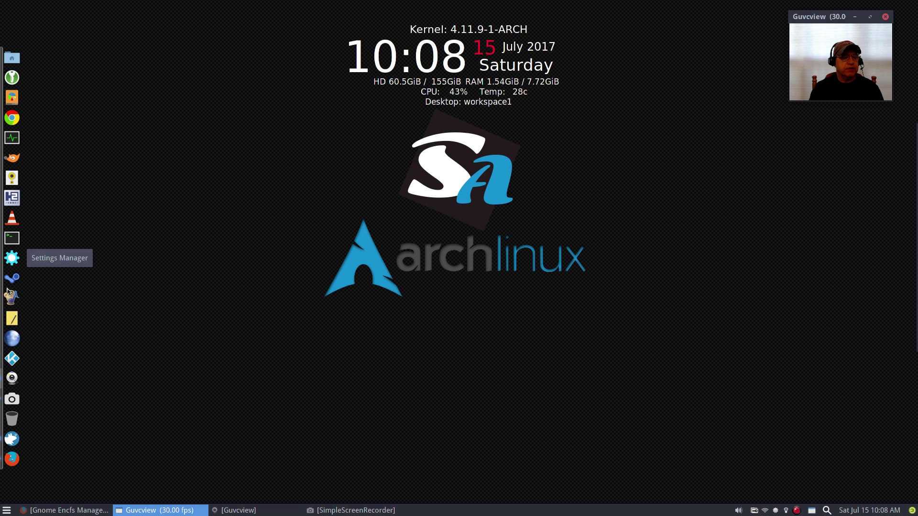
# - Open Application Finder from the recently used applications, search it for "gp" and close it
pyautogui.click(4, 512)
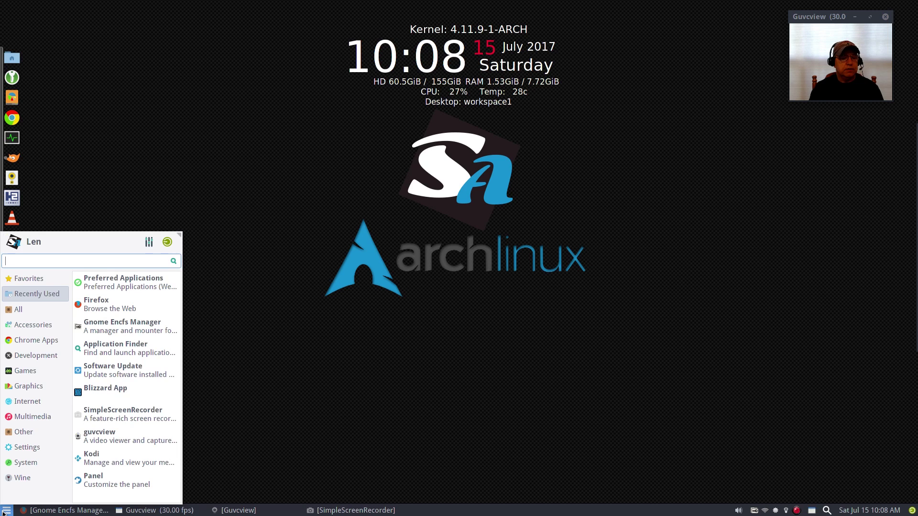
pyautogui.click(113, 354)
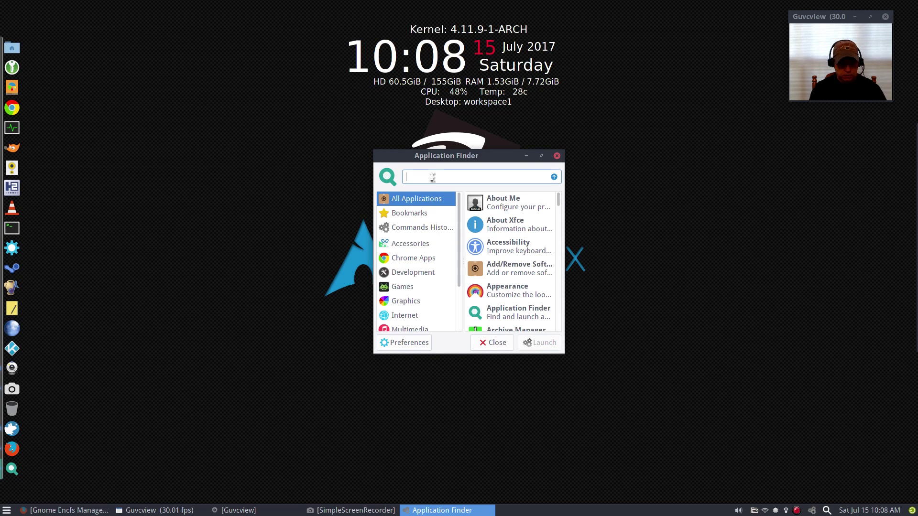
pyautogui.write('gp')
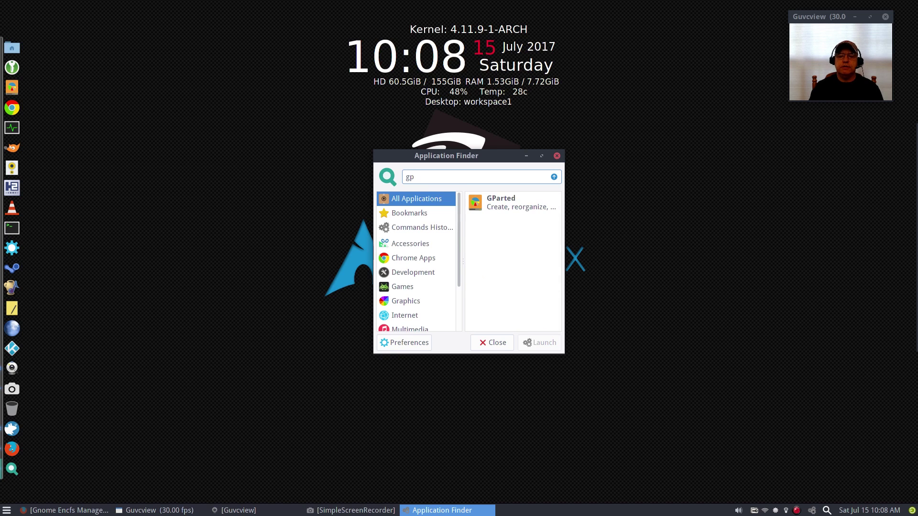
pyautogui.click(556, 157)
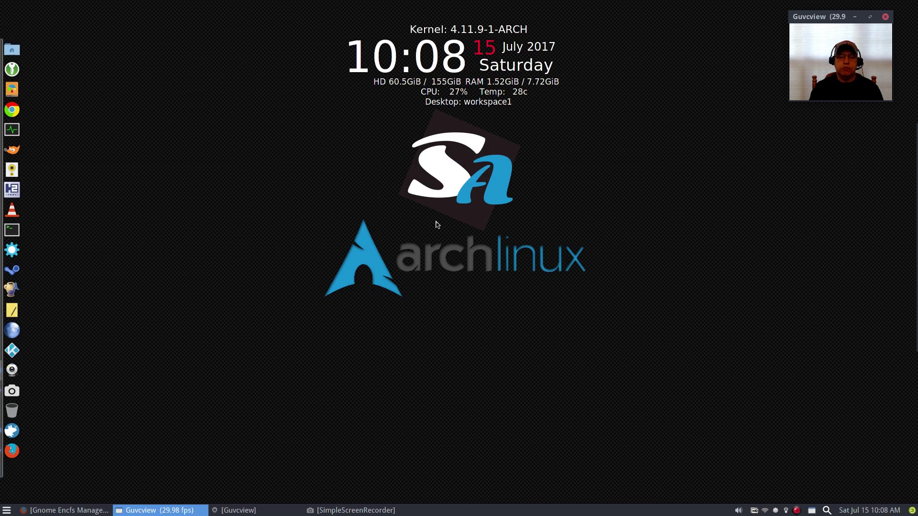
# - Search the desktop's application launcher for "gp" and dismiss it
pyautogui.click(6, 511)
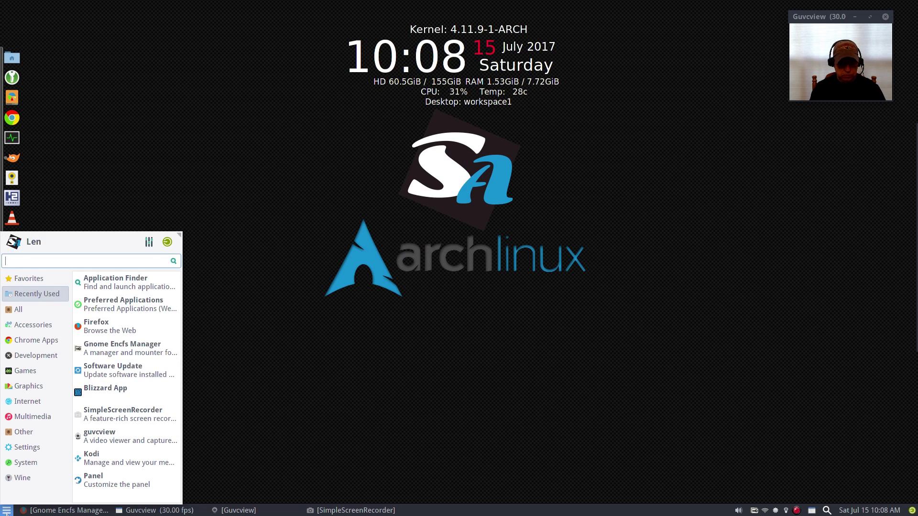
pyautogui.write('gp')
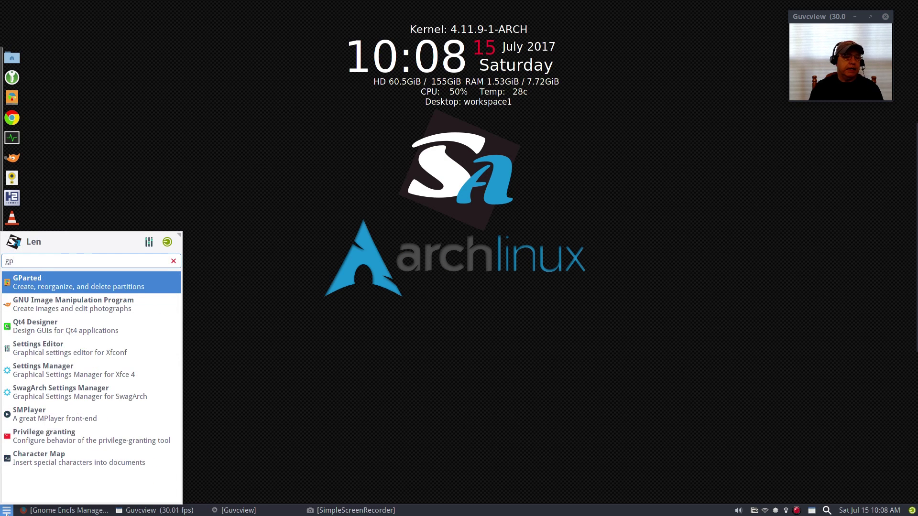
pyautogui.press('Escape')
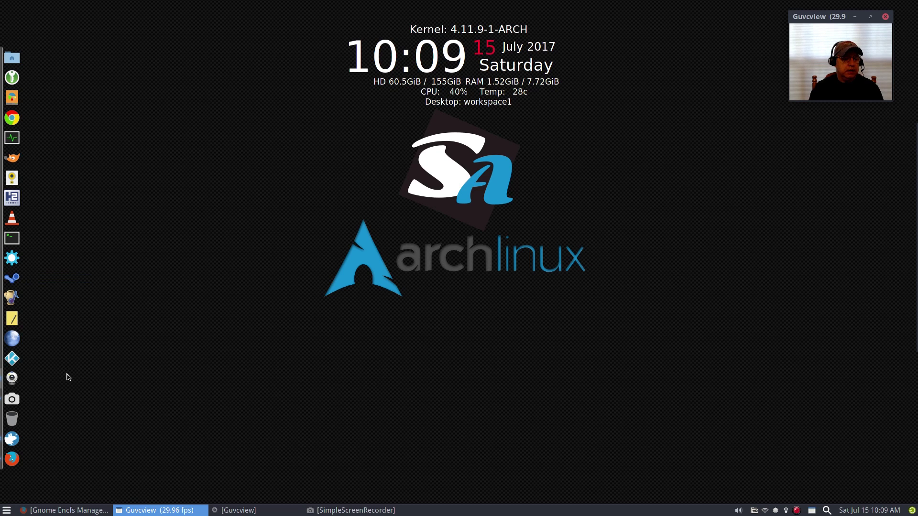
# - View the applications in the launcher's Wine category and close the launcher
pyautogui.click(10, 511)
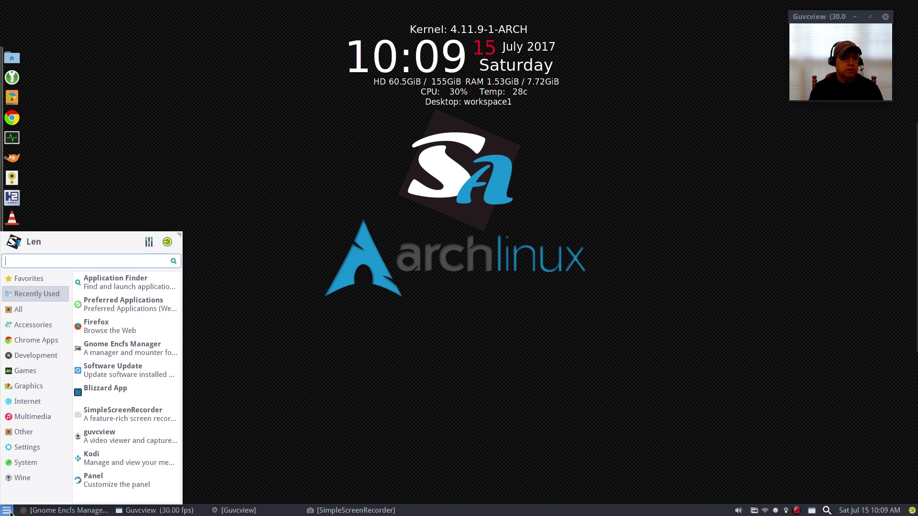
pyautogui.click(24, 479)
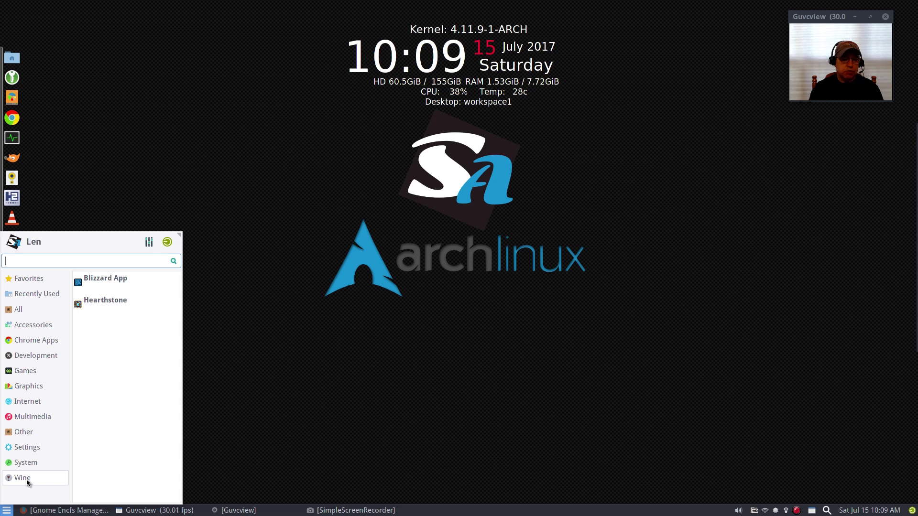
pyautogui.click(298, 438)
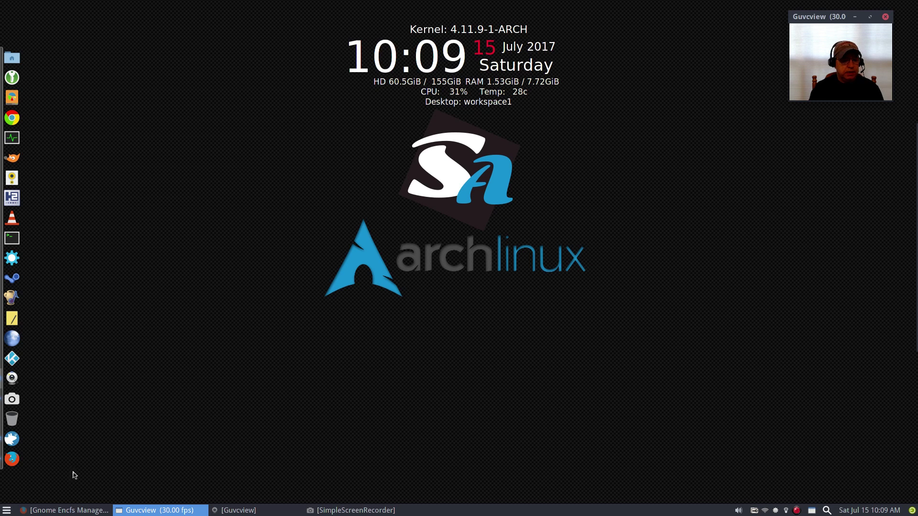
# - Switch to the Gnome Encfs Manager article in Firefox and dismiss the site-support popup
pyautogui.click(67, 512)
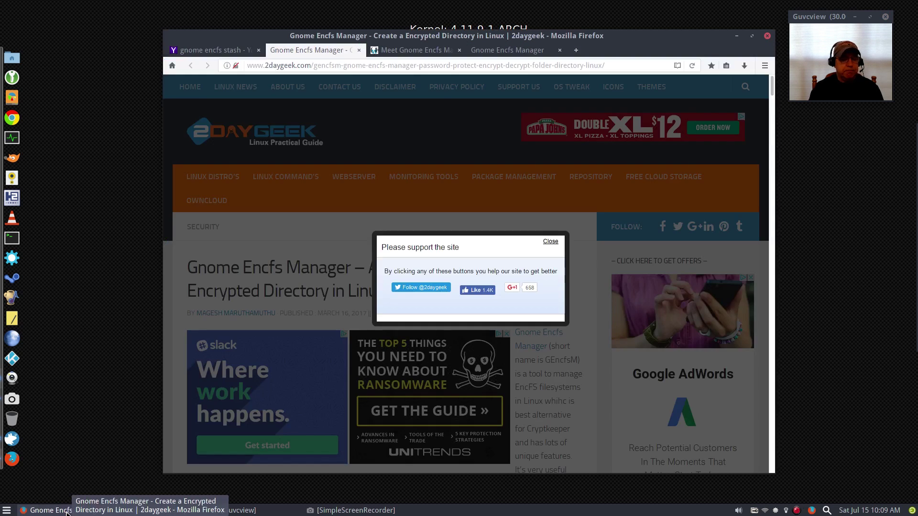
pyautogui.click(550, 241)
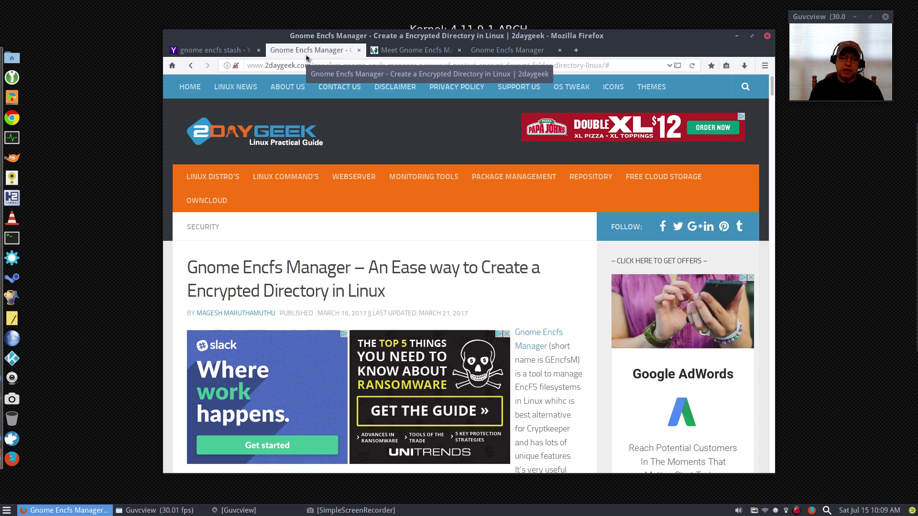
# - View the IWF1 article and the libertyzero.com page about Gnome Encfs Manager, and return to the IWF1 article
pyautogui.click(407, 52)
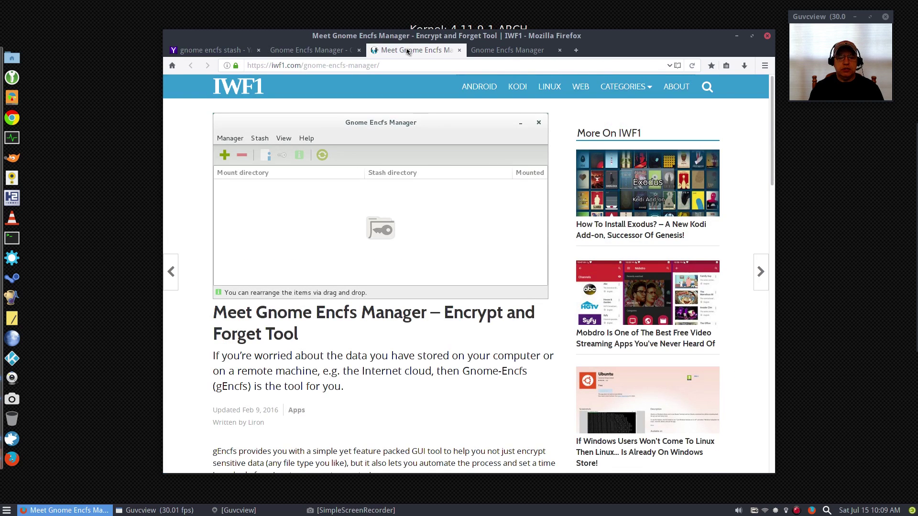
pyautogui.click(503, 55)
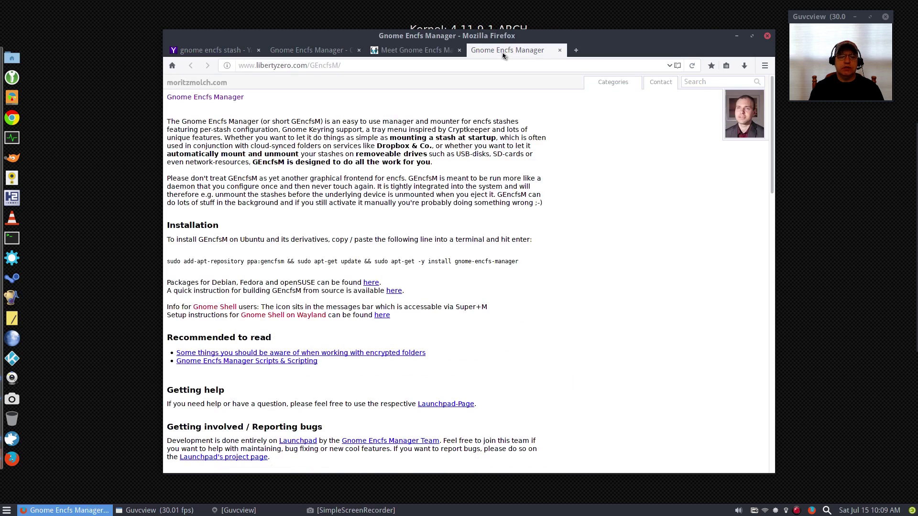
pyautogui.click(405, 55)
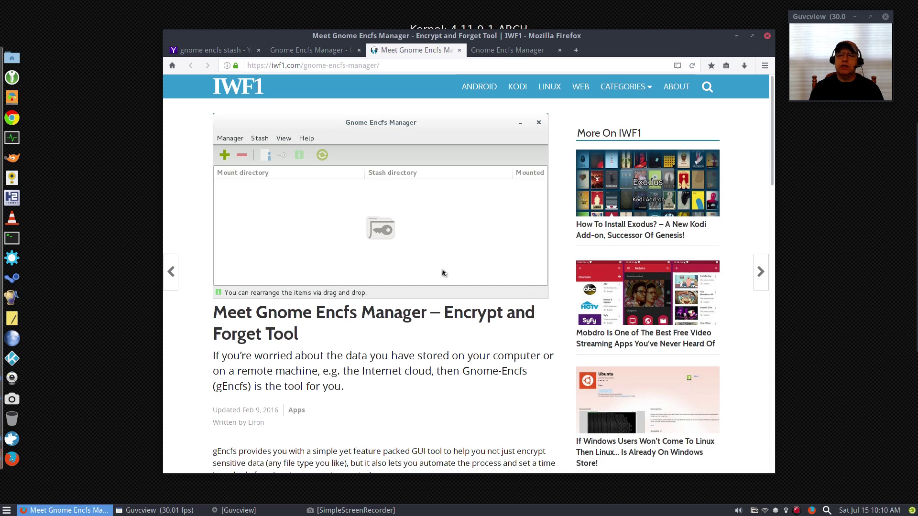
# - Move the Firefox window aside and close it, confirming that all of its open tabs are closed
pyautogui.moveTo(605, 43); pyautogui.dragTo(554, 53)
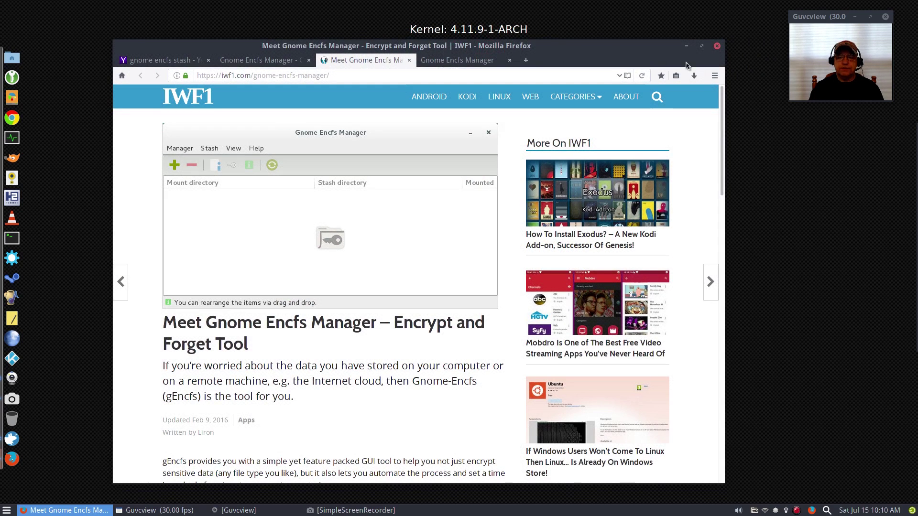
pyautogui.click(717, 47)
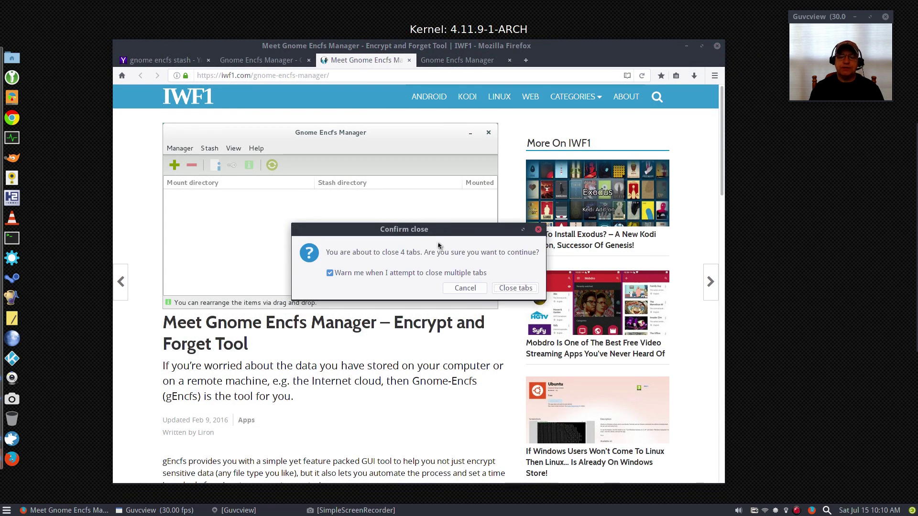
pyautogui.click(503, 289)
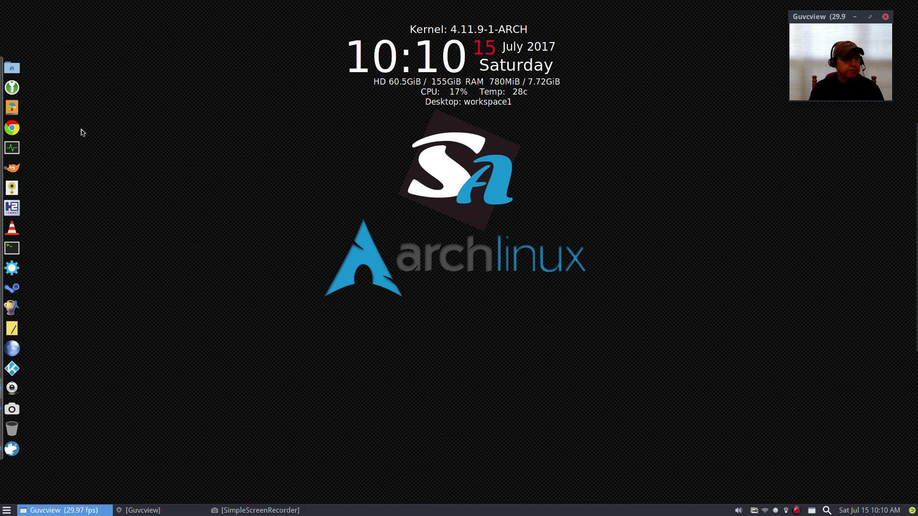
# - Launch KeePassXC from the desktop dock to view its welcome screen and close it
pyautogui.click(12, 87)
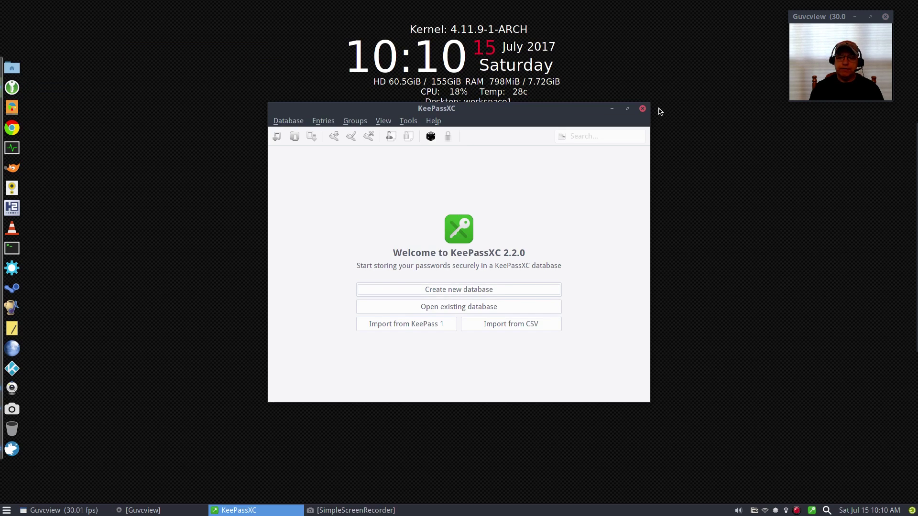
pyautogui.click(643, 109)
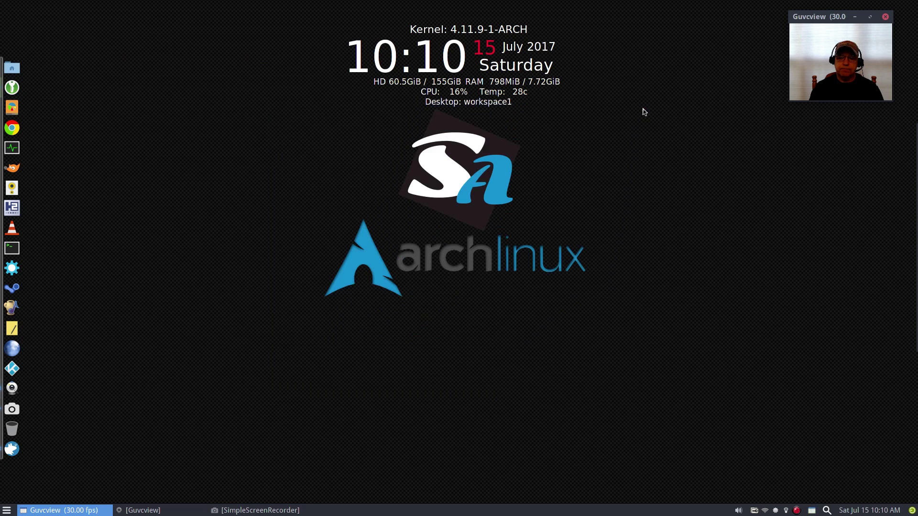